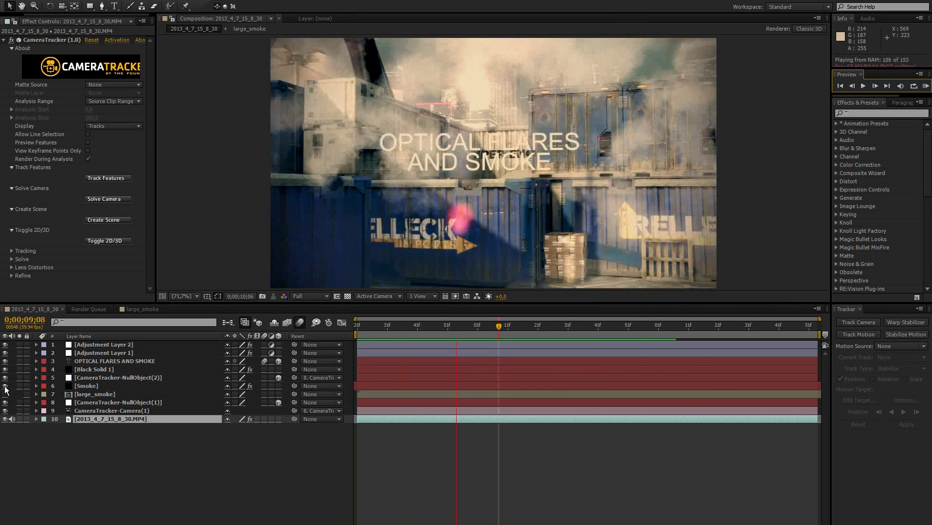
- Stop the preview, then hide and delete the title, smoke, solid and adjustment layers (layers 1–7)
{"action": "key", "text": "space"}
{"action": "left_click", "coordinate": [85, 384]}
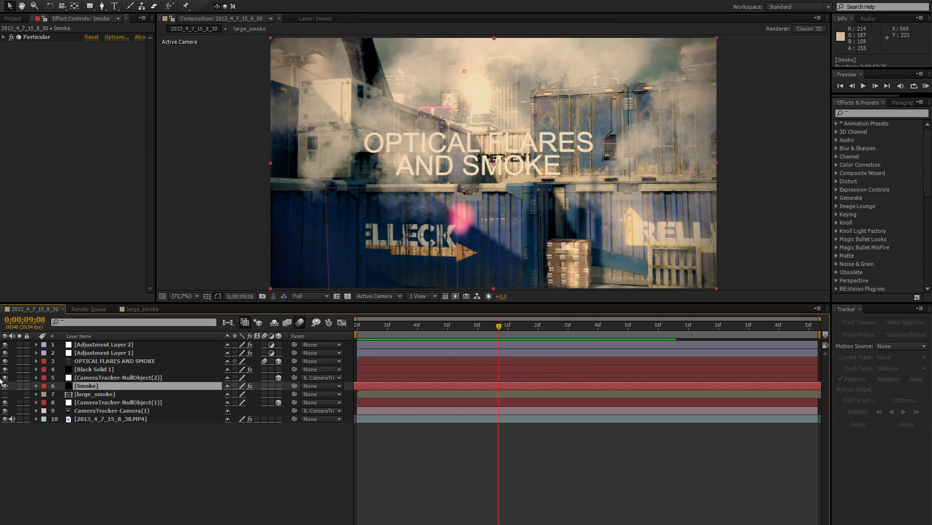
{"action": "left_click_drag", "start_coordinate": [5, 387], "coordinate": [5, 345]}
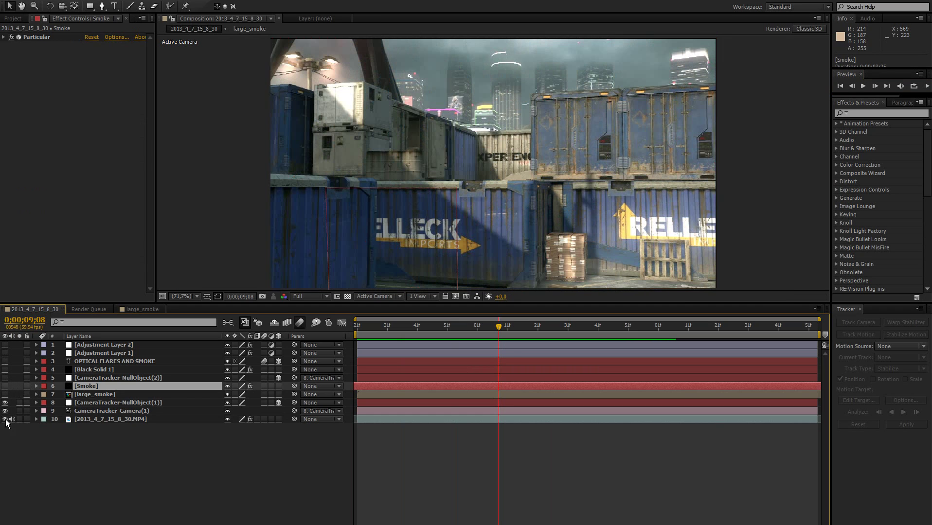
{"action": "left_click", "coordinate": [89, 395]}
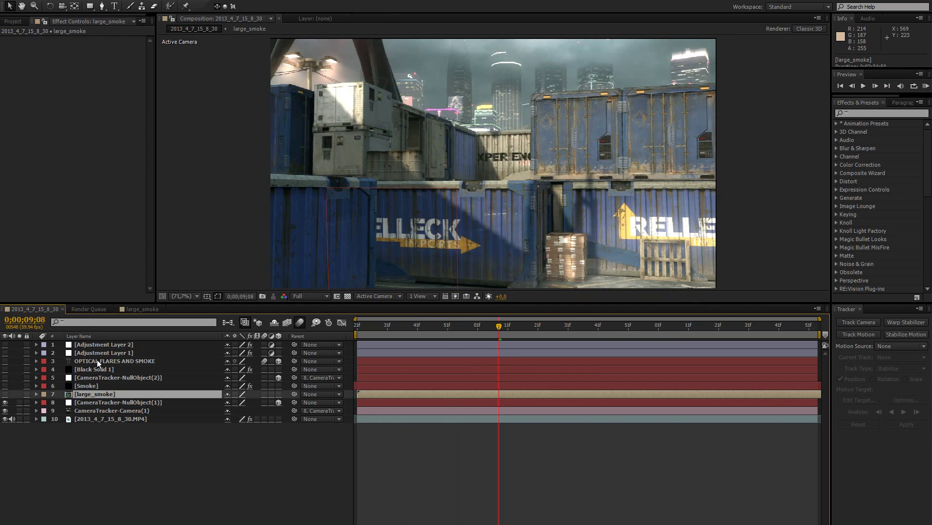
{"action": "left_click", "coordinate": [90, 345], "text": "shift"}
{"action": "key", "text": "Delete"}
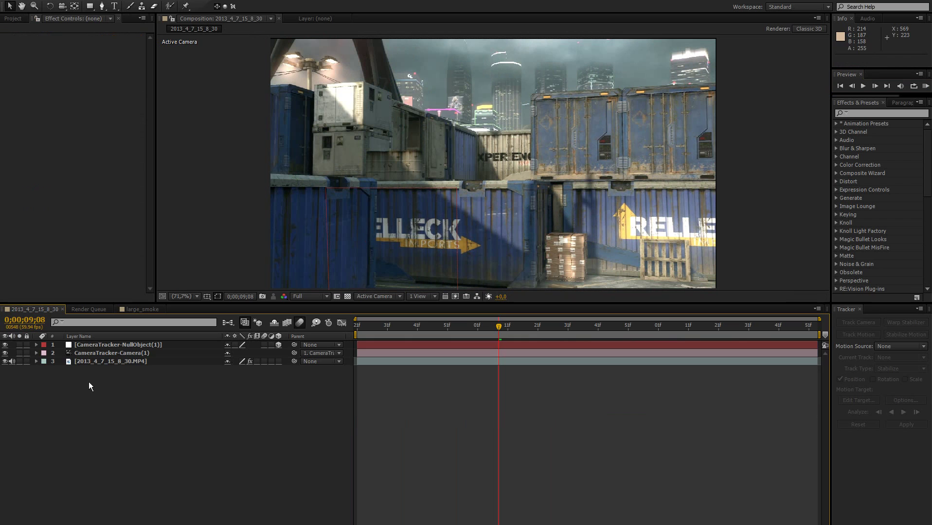
- Show the CameraTracker track points on the container MP4 layer and scrub through the clip
{"action": "left_click", "coordinate": [91, 360]}
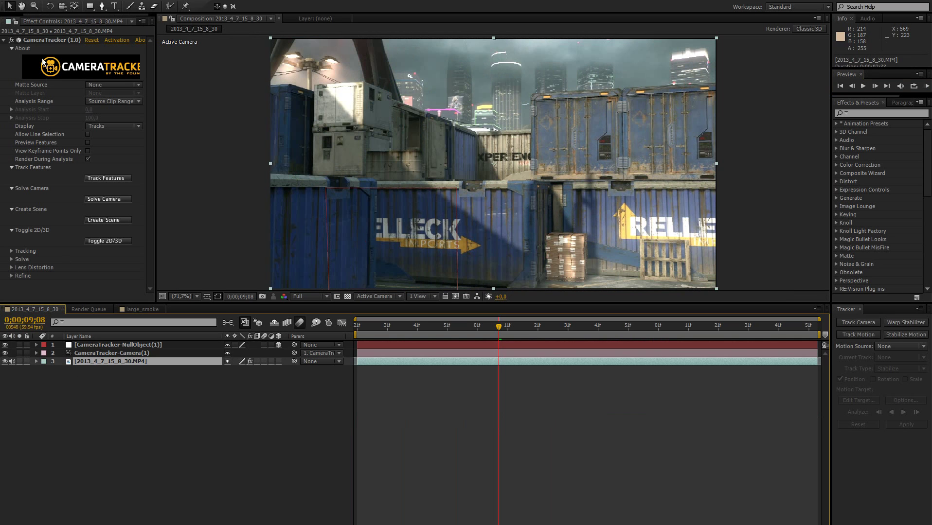
{"action": "left_click", "coordinate": [41, 40]}
{"action": "left_click_drag", "start_coordinate": [440, 325], "coordinate": [246, 376]}
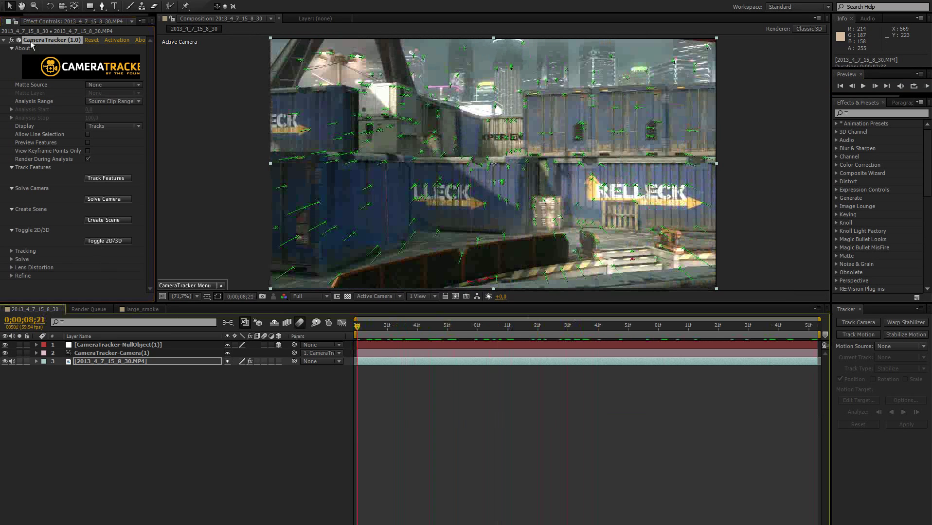
{"action": "left_click_drag", "start_coordinate": [445, 333], "coordinate": [352, 357]}
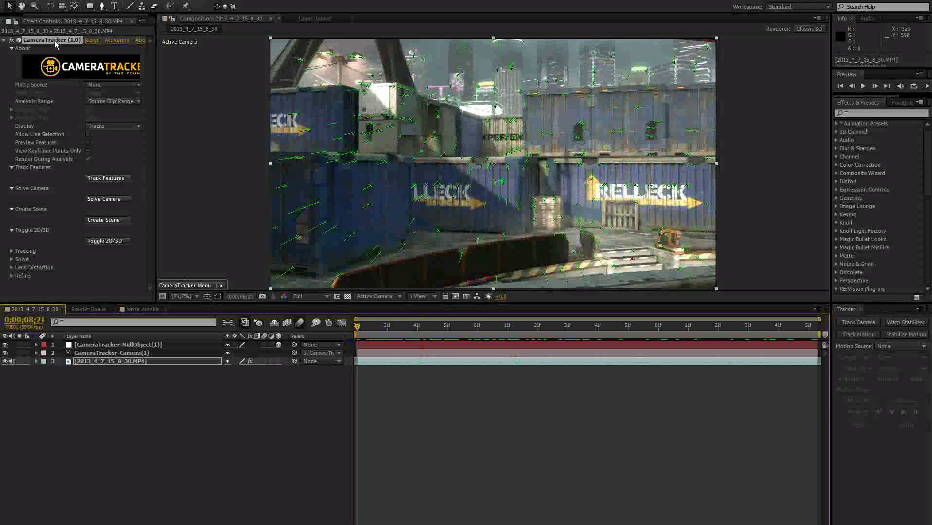
{"action": "mouse_move", "coordinate": [501, 71]}
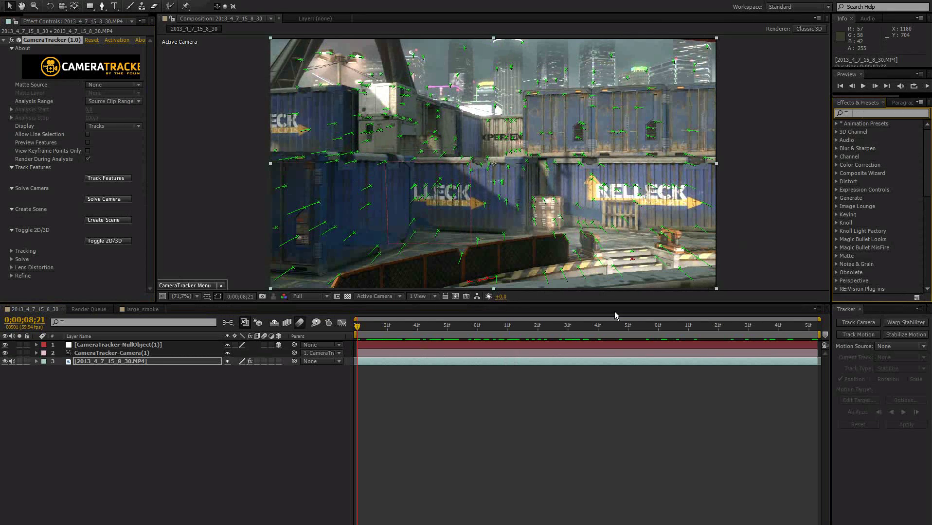
- Reselect the container footage, redisplay its track points and scrub back to the clip start
{"action": "left_click", "coordinate": [121, 370]}
{"action": "left_click", "coordinate": [110, 346]}
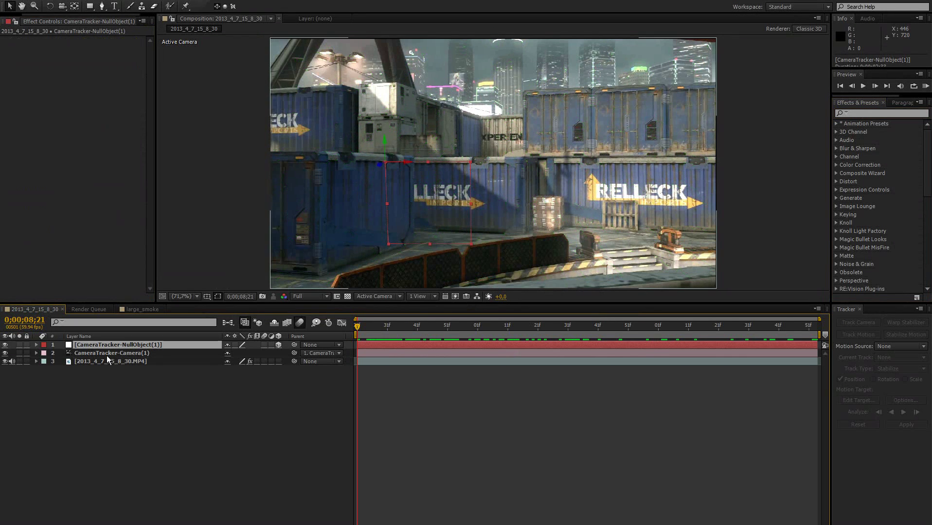
{"action": "left_click", "coordinate": [95, 363]}
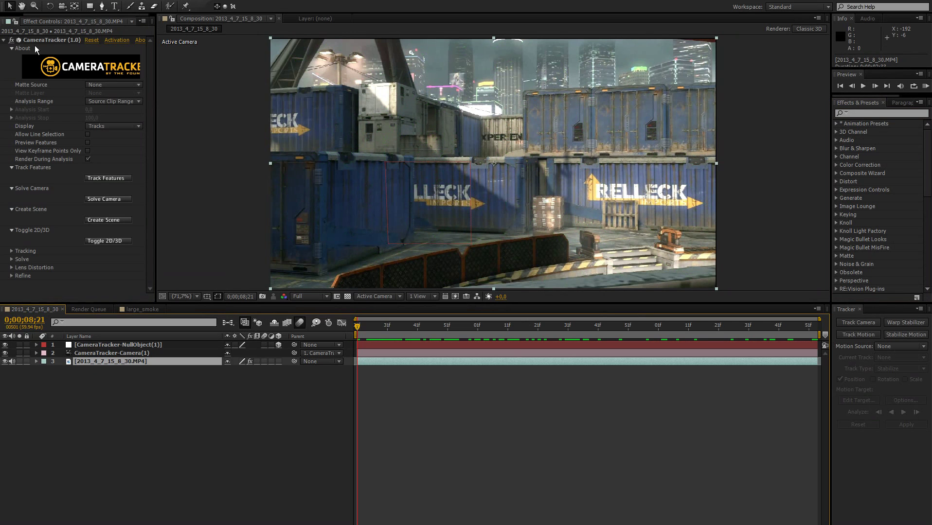
{"action": "left_click", "coordinate": [47, 41]}
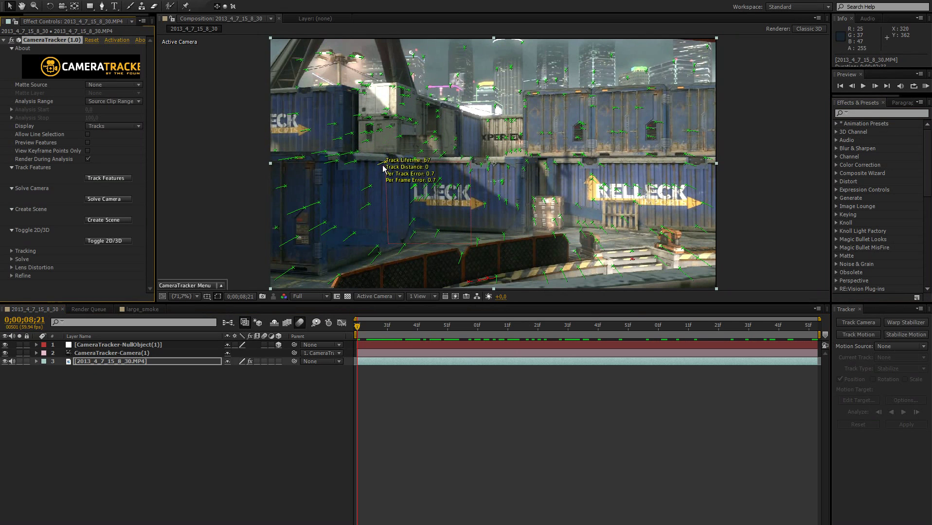
{"action": "left_click_drag", "start_coordinate": [389, 335], "coordinate": [472, 328]}
{"action": "left_click_drag", "start_coordinate": [547, 325], "coordinate": [210, 334]}
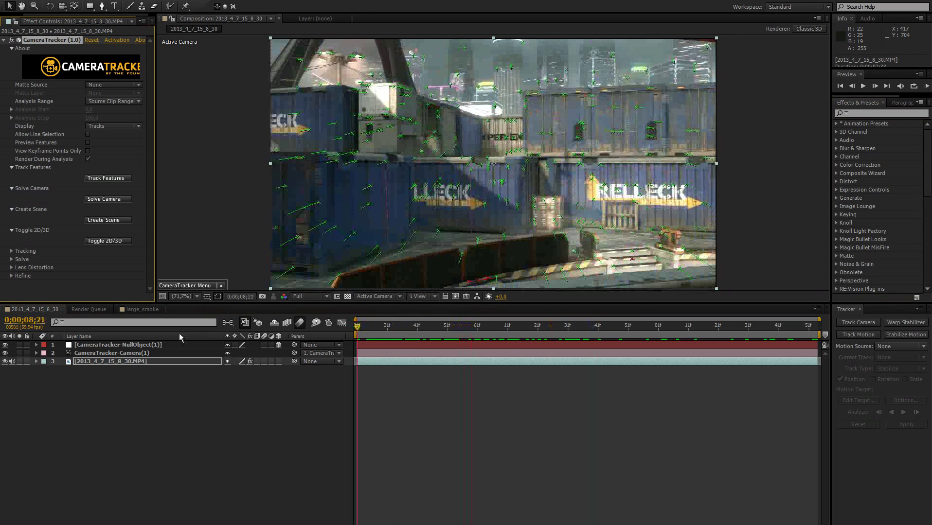
- Set a lower-left blue container track point as the ground-plane origin and scrub to verify
{"action": "mouse_move", "coordinate": [371, 191]}
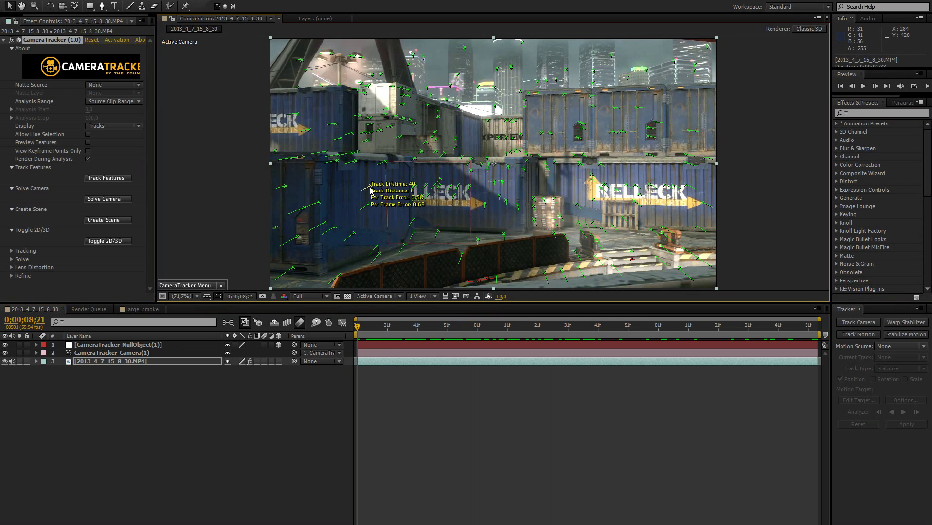
{"action": "right_click", "coordinate": [371, 191]}
{"action": "mouse_move", "coordinate": [396, 208]}
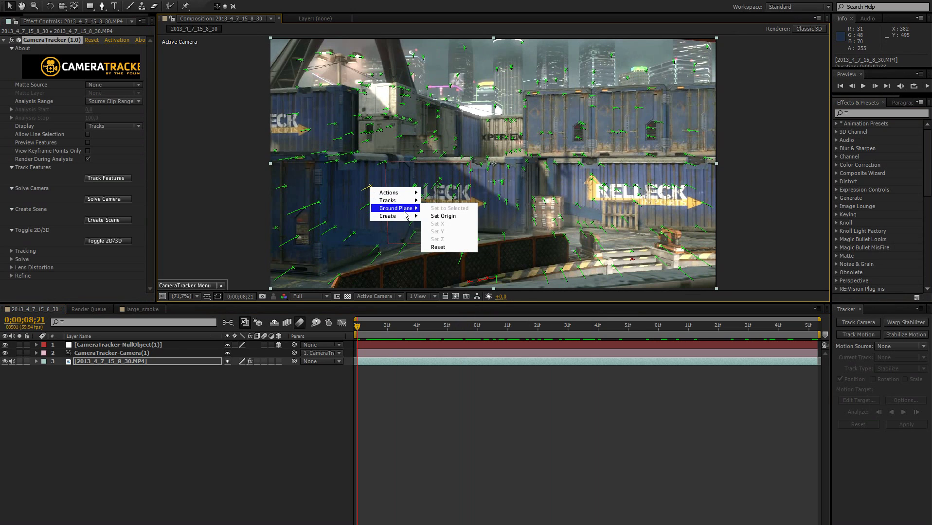
{"action": "left_click", "coordinate": [444, 216]}
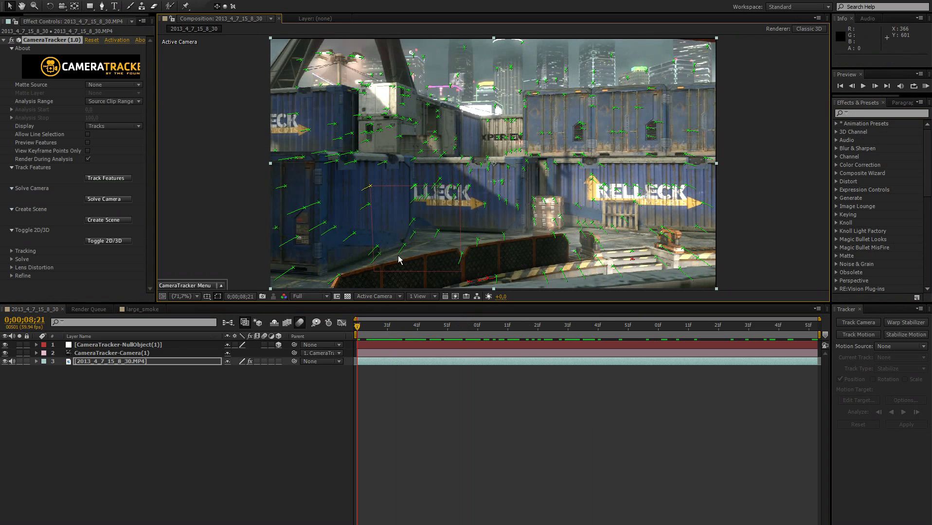
{"action": "left_click_drag", "start_coordinate": [450, 325], "coordinate": [247, 347]}
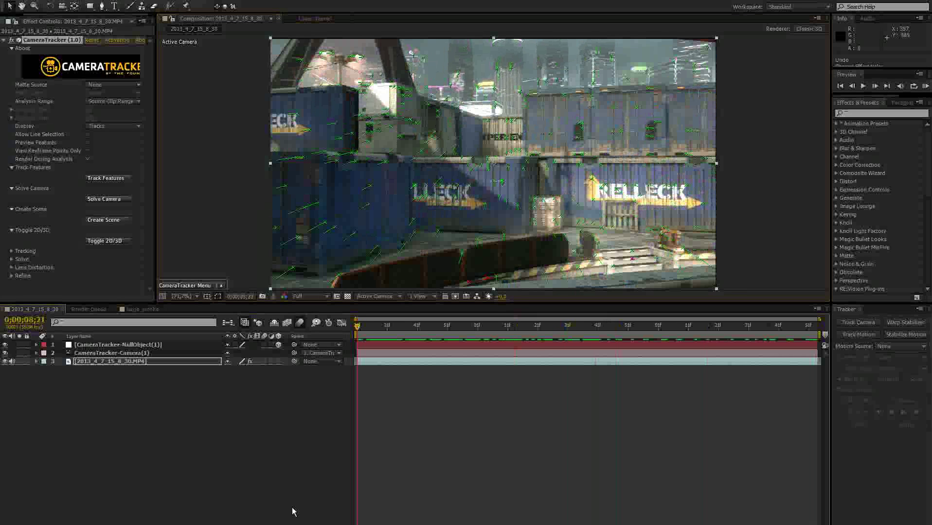
- Play the tracked footage, hide the track points and widen the left panel toward the Project panel
{"action": "left_click", "coordinate": [292, 512]}
{"action": "key", "text": "space"}
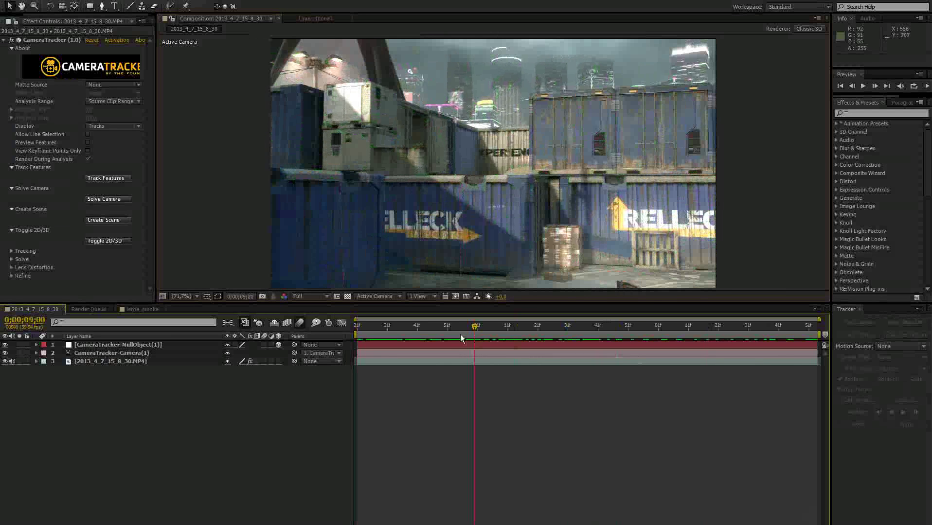
{"action": "left_click", "coordinate": [46, 41]}
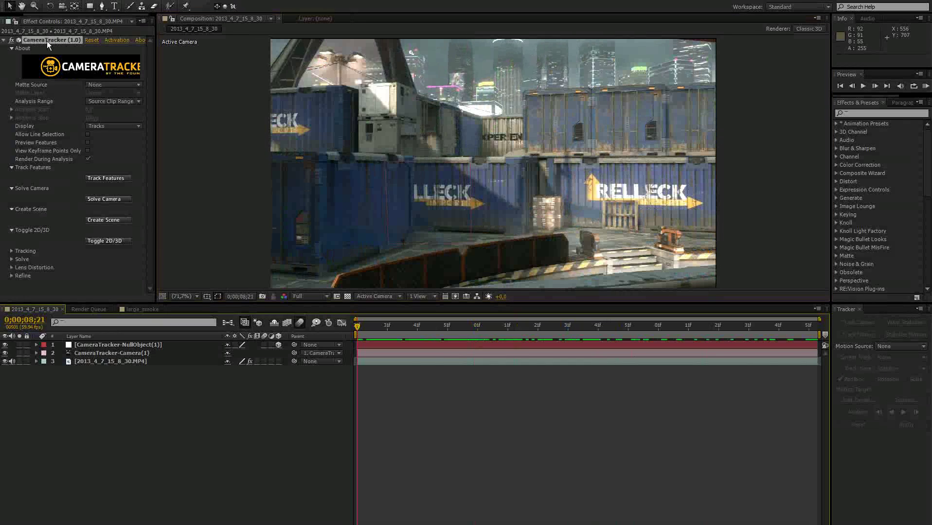
{"action": "left_click", "coordinate": [154, 452]}
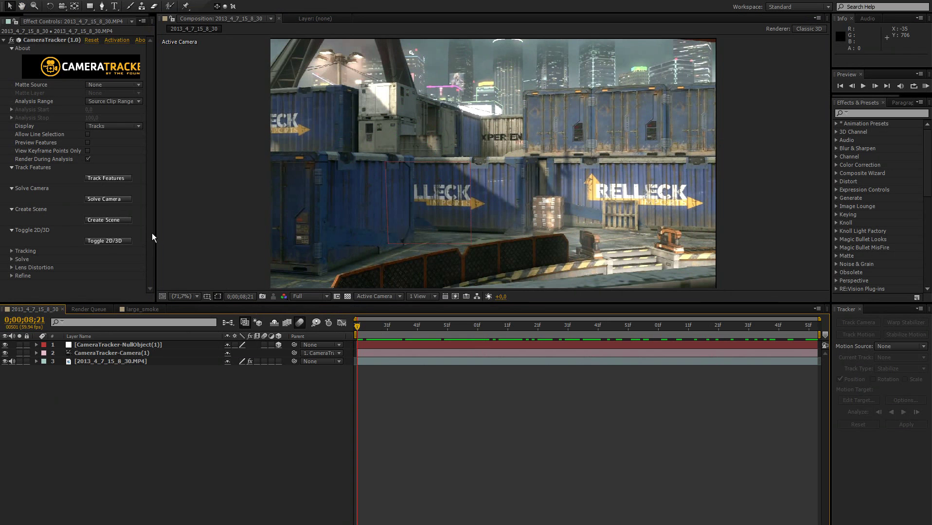
{"action": "left_click_drag", "start_coordinate": [154, 237], "coordinate": [174, 237]}
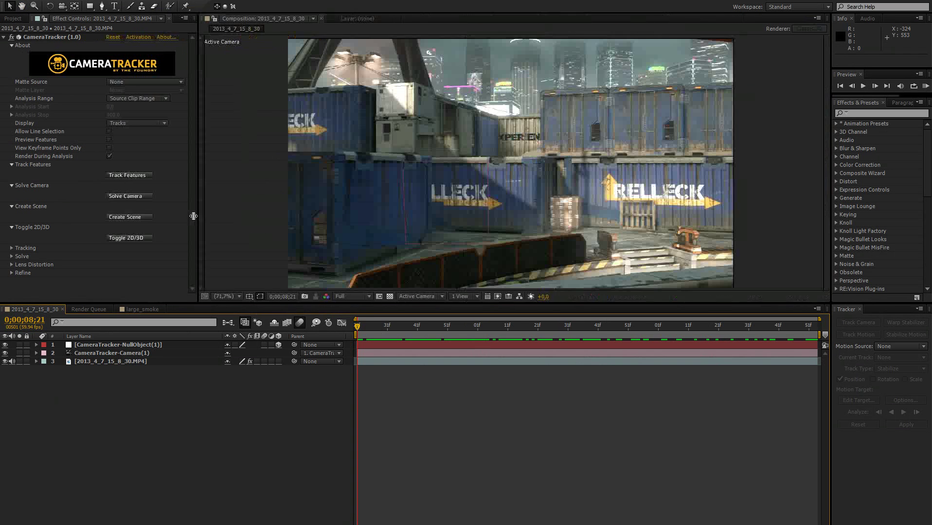
- Create composition large_smoke 2 from large_smoke.jpg in the Project panel
{"action": "left_click", "coordinate": [23, 21]}
{"action": "left_click", "coordinate": [47, 233]}
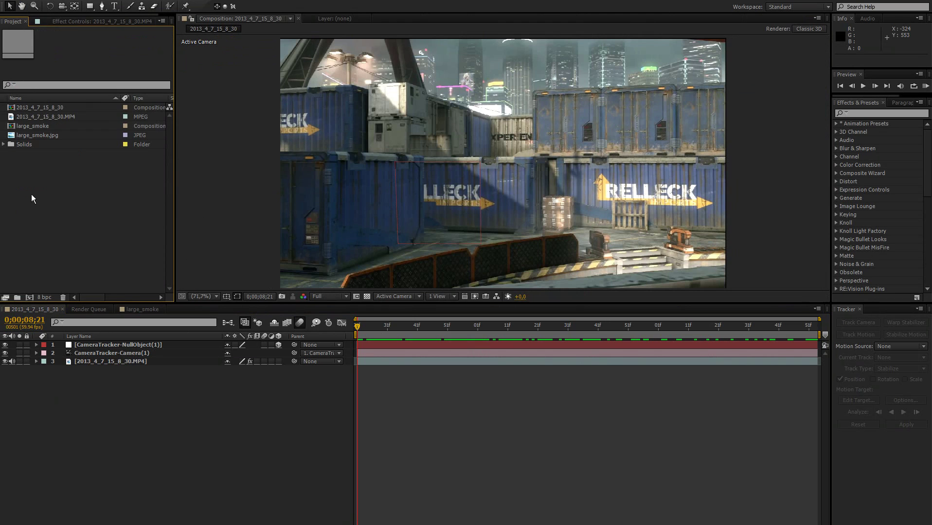
{"action": "left_click", "coordinate": [31, 134]}
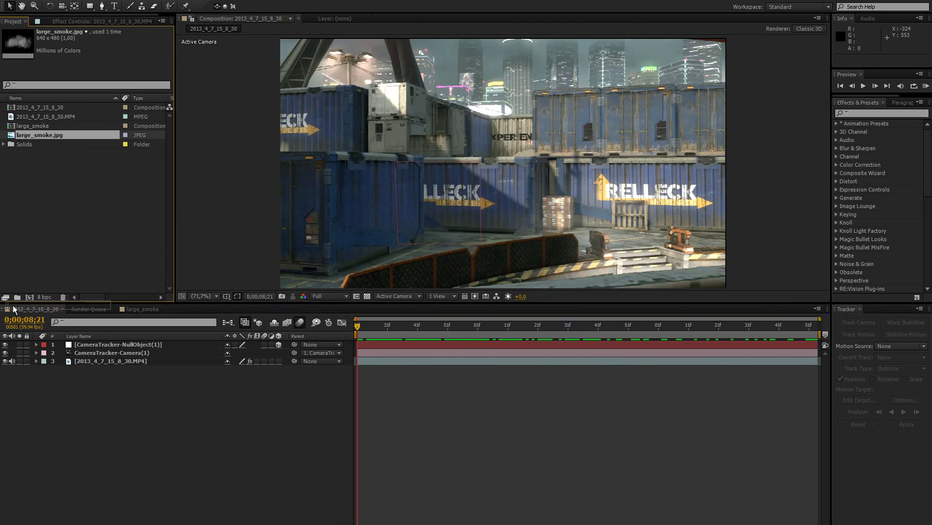
{"action": "left_click", "coordinate": [29, 297]}
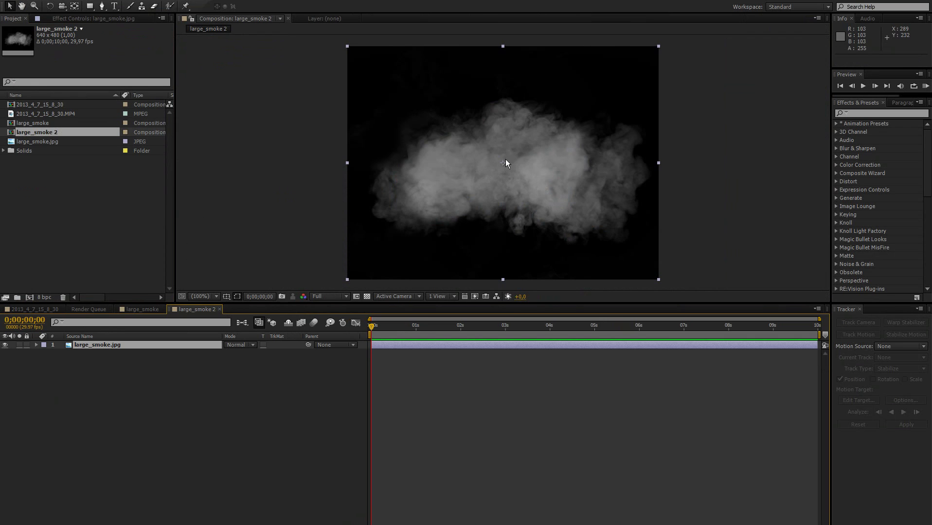
- Select the large_smoke.jpg layer and search Effects & Presets for 'turbu', cancelling Turbulent Displace
{"action": "left_click", "coordinate": [108, 355]}
{"action": "left_click", "coordinate": [136, 345]}
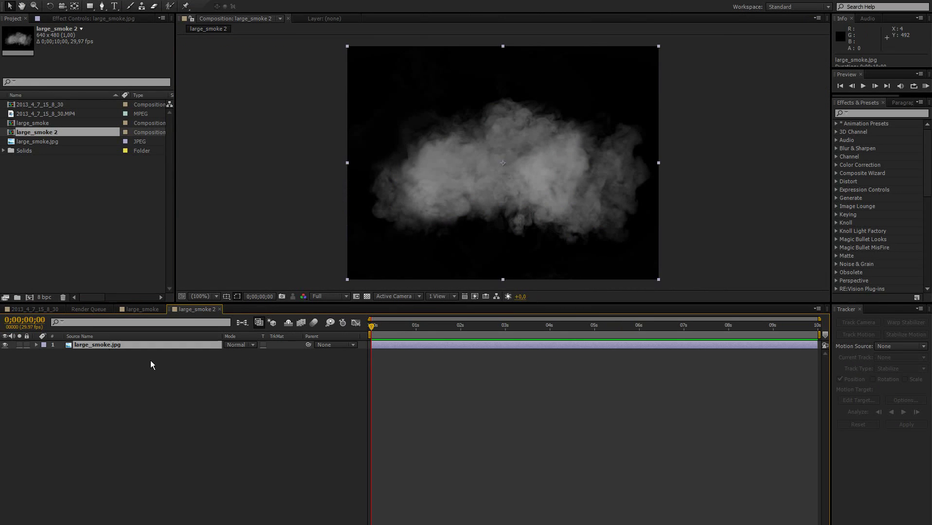
{"action": "left_click", "coordinate": [105, 381]}
{"action": "left_click", "coordinate": [95, 345]}
{"action": "left_click", "coordinate": [886, 113]}
{"action": "type", "text": "turbu"}
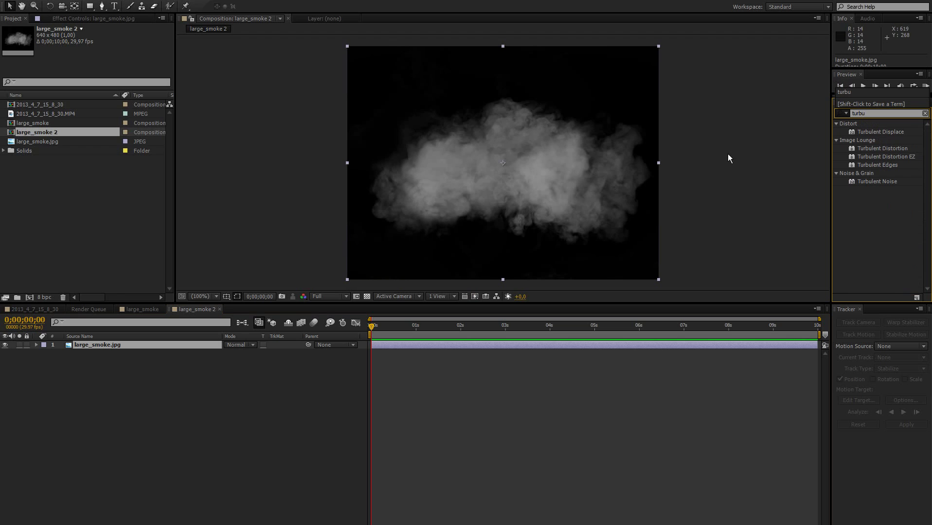
{"action": "mouse_move", "coordinate": [870, 130]}
{"action": "left_mouse_down"}
{"action": "mouse_move", "coordinate": [620, 150]}
{"action": "mouse_move", "coordinate": [864, 134]}
{"action": "left_mouse_up"}
{"action": "left_click", "coordinate": [212, 414]}
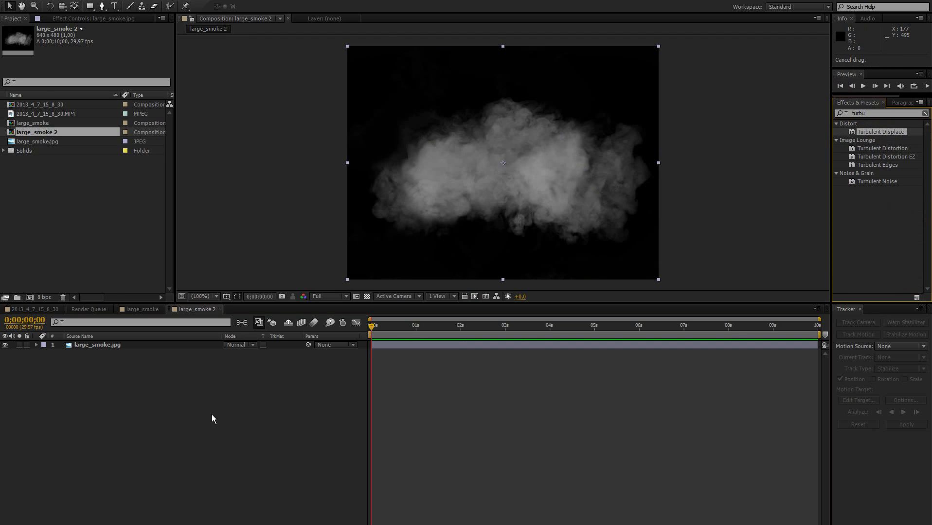
{"action": "left_click", "coordinate": [111, 347]}
{"action": "left_click", "coordinate": [119, 372]}
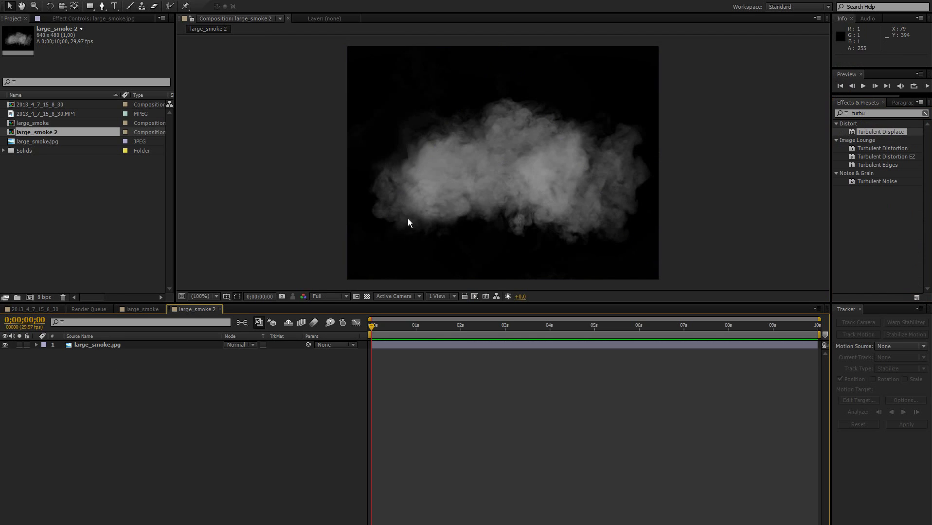
- Create a new white solid layer, White Solid 2, with Ctrl+Y
{"action": "key", "text": "ctrl+y"}
{"action": "left_click", "coordinate": [491, 272]}
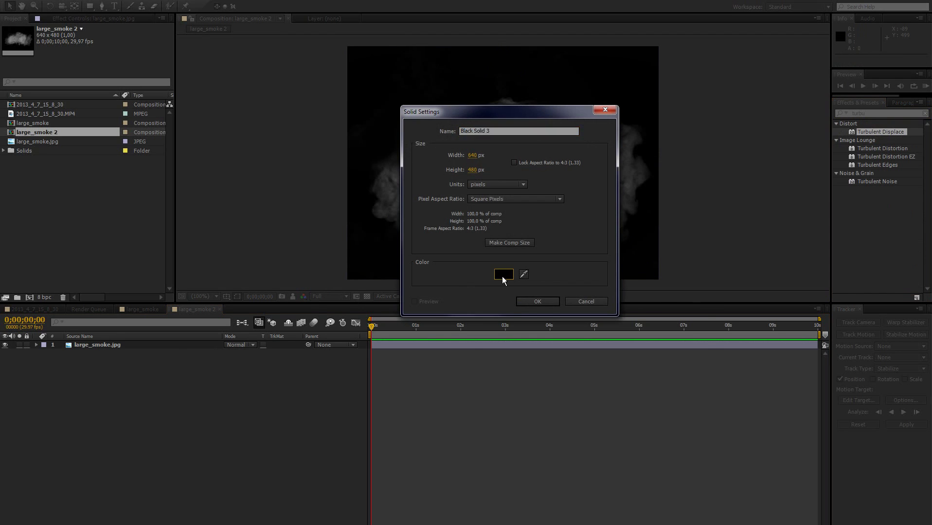
{"action": "left_click", "coordinate": [697, 260]}
{"action": "left_click", "coordinate": [538, 305]}
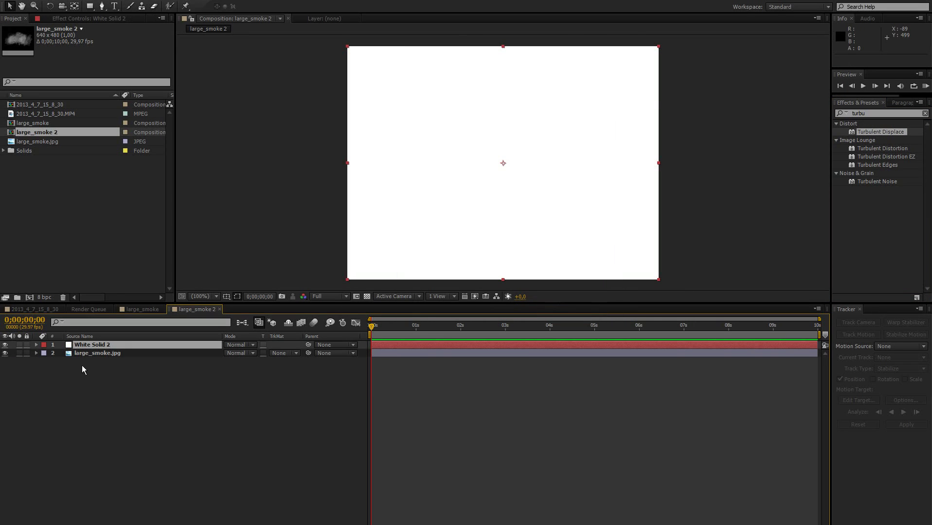
- Place White Solid 2 under large_smoke.jpg with a Luma Matte track matte, showing the transparency grid
{"action": "left_click_drag", "start_coordinate": [91, 345], "coordinate": [114, 357]}
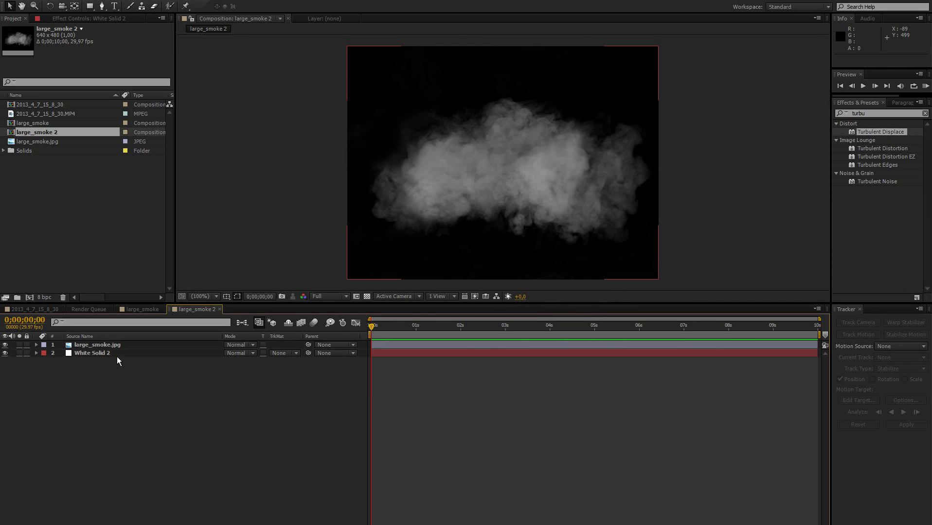
{"action": "left_click", "coordinate": [291, 352]}
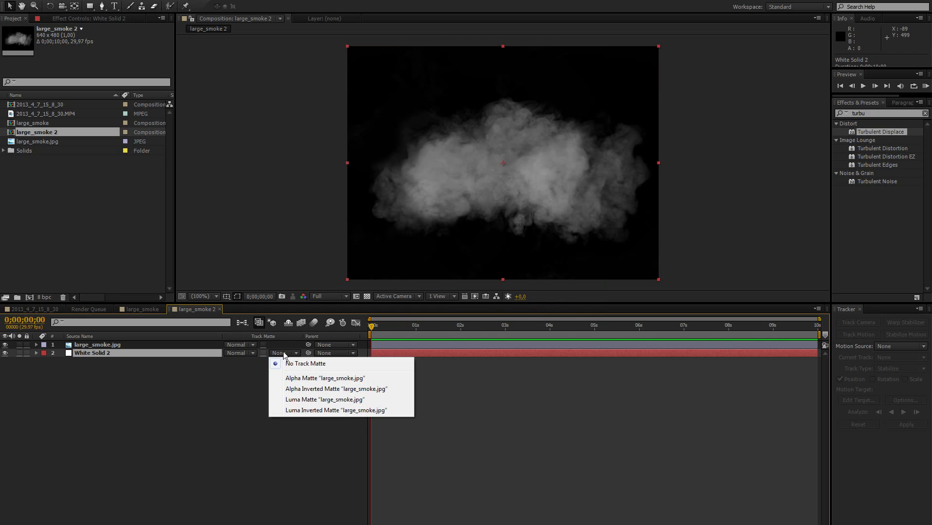
{"action": "left_click", "coordinate": [312, 400]}
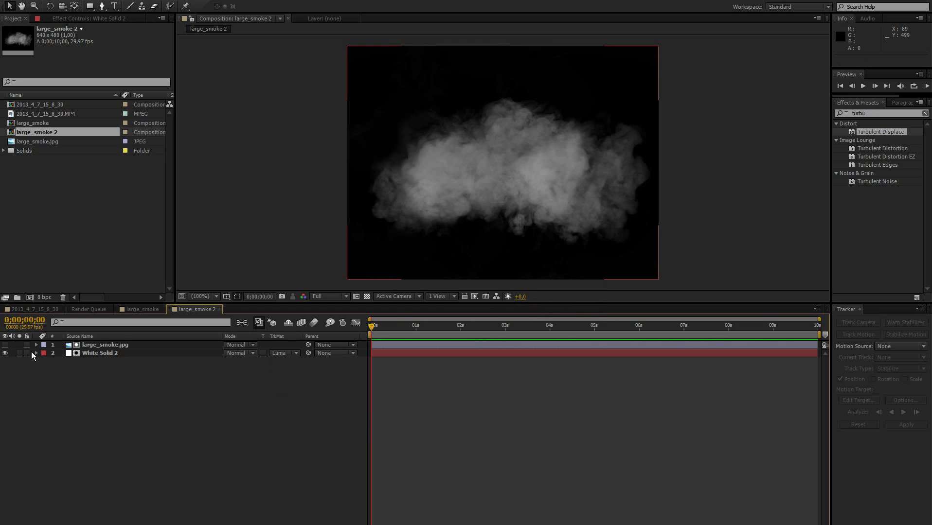
{"action": "left_click", "coordinate": [365, 297]}
{"action": "scroll", "coordinate": [456, 205], "scroll_direction": "up", "scroll_amount": 4}
- Turn off the transparency grid and return to the 2013_4_7_15_8_30 composition
{"action": "scroll", "coordinate": [485, 204], "scroll_direction": "down", "scroll_amount": 2}
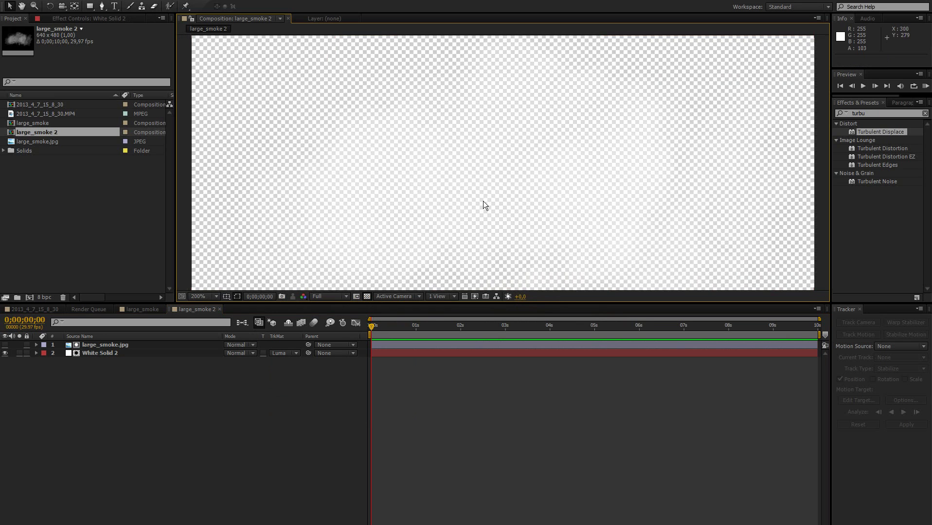
{"action": "left_click", "coordinate": [367, 295]}
{"action": "scroll", "coordinate": [393, 235], "scroll_direction": "down", "scroll_amount": 4}
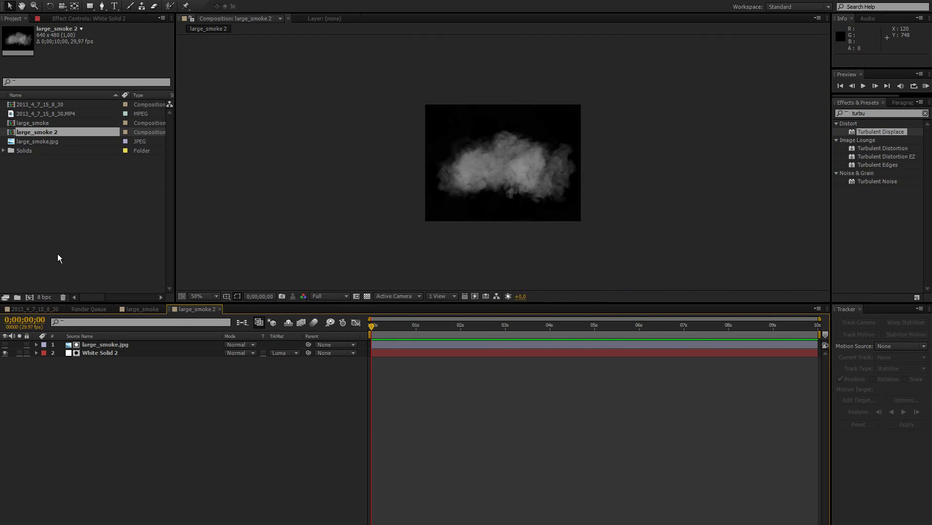
{"action": "left_click", "coordinate": [92, 345]}
{"action": "left_click", "coordinate": [102, 364]}
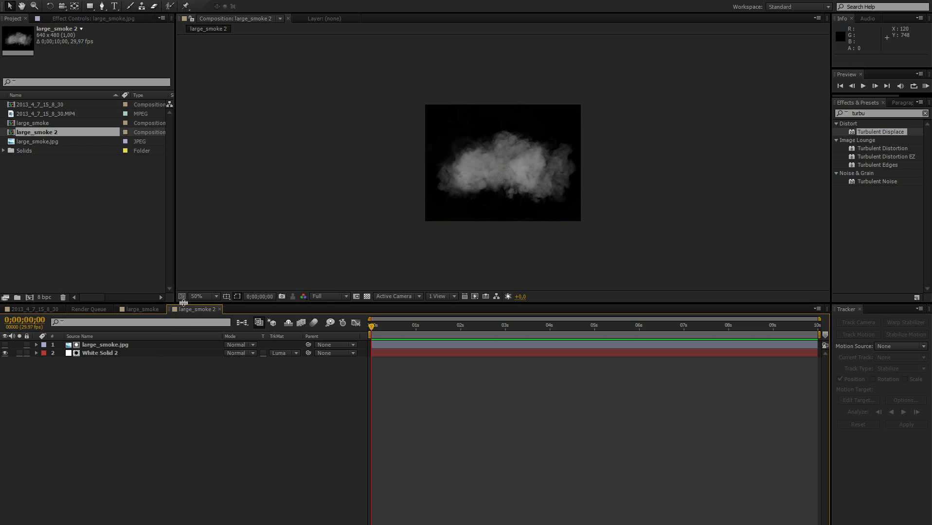
{"action": "left_click", "coordinate": [32, 309]}
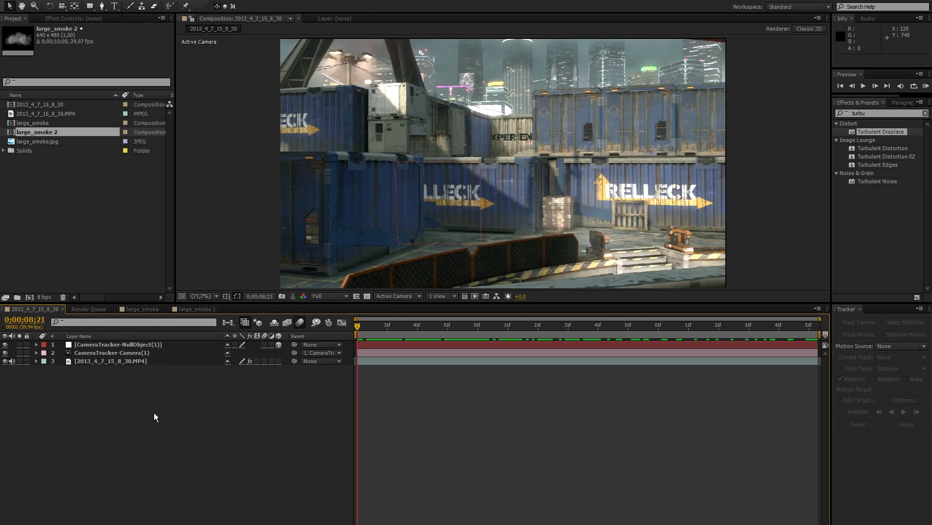
- Add a white solid named 'Particles' and search Effects & Presets for 'particu'
{"action": "key", "text": "ctrl+y"}
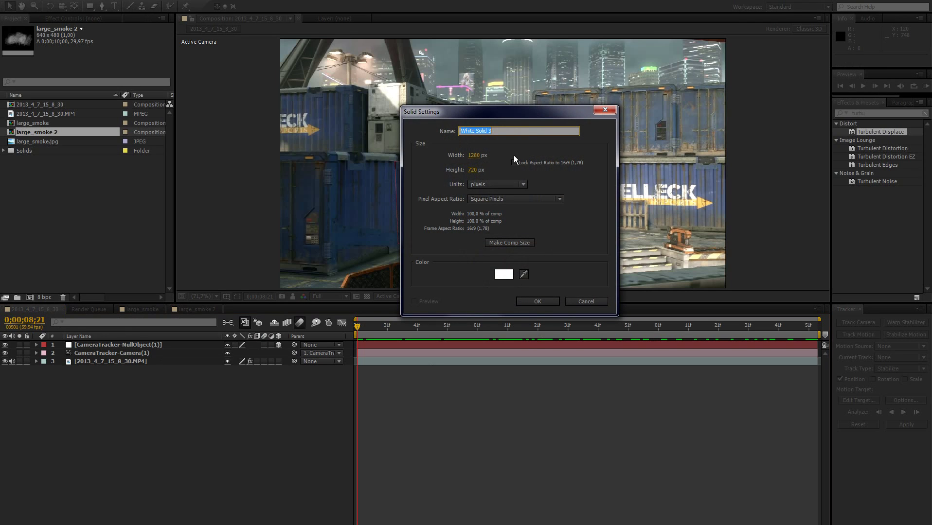
{"action": "type", "text": "Particles"}
{"action": "key", "text": "Return"}
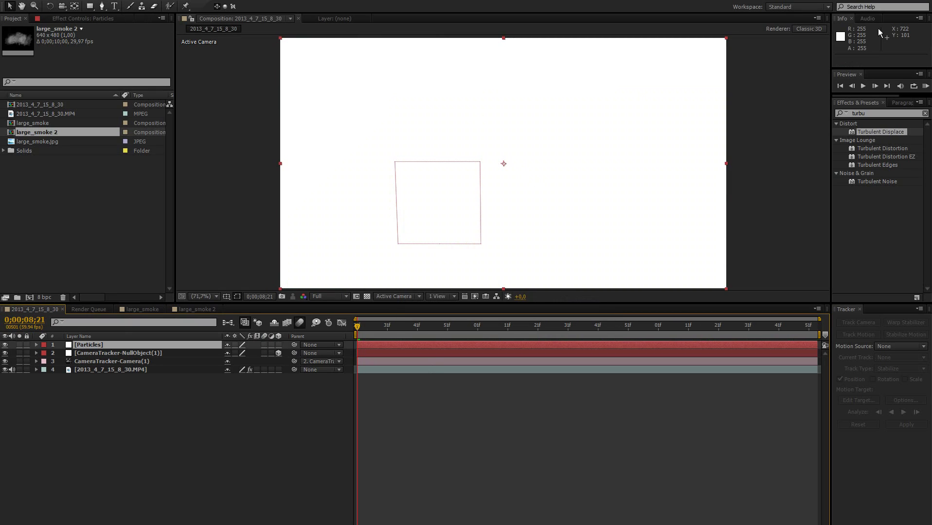
{"action": "key", "text": "ctrl+5"}
{"action": "type", "text": "particu"}
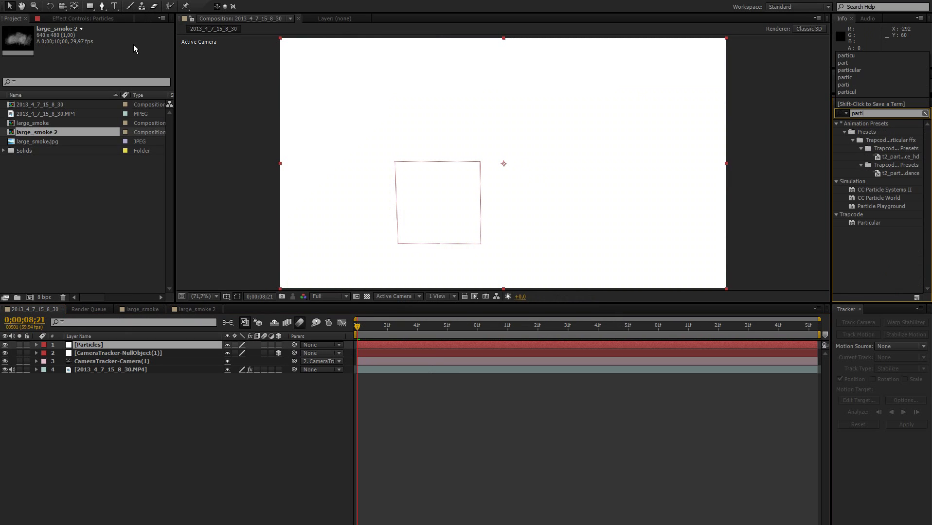